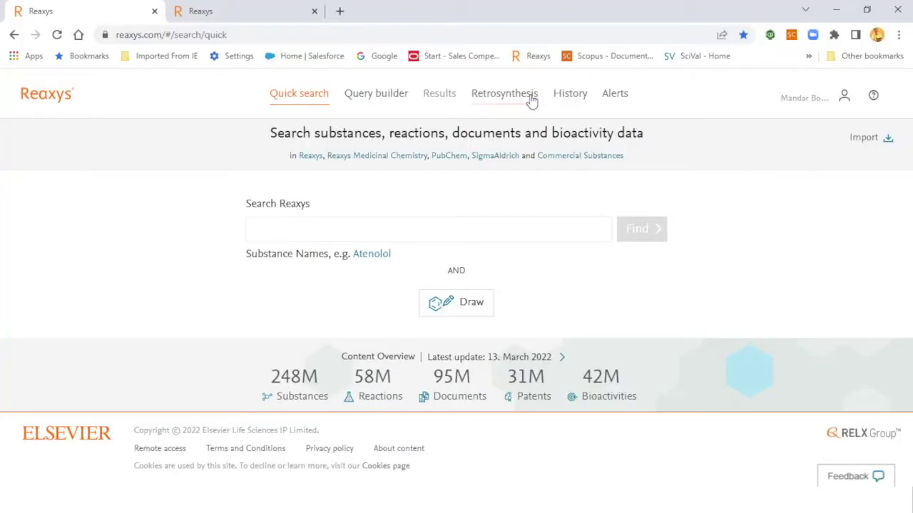
# Start a new structure drawing in Retrosynthesis and paste the copied target molecule into the Marvin JS editor.
pyautogui.click(503, 95)
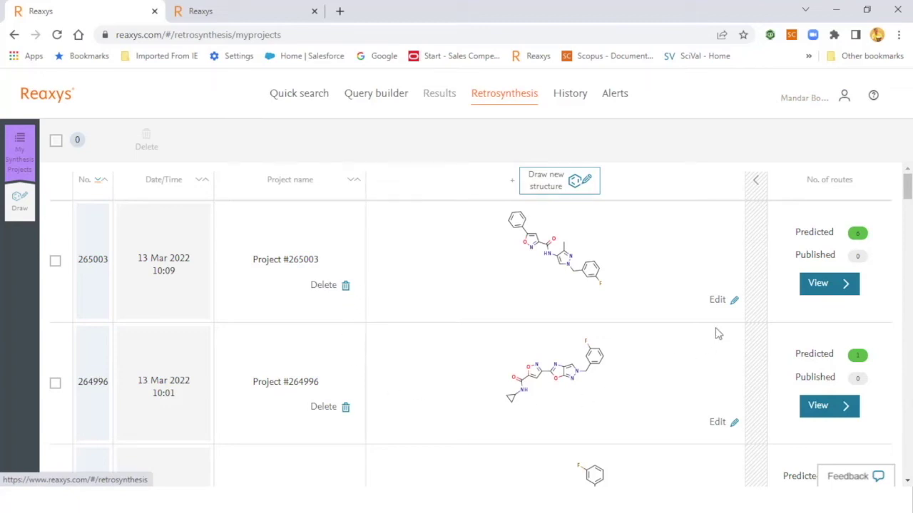
pyautogui.click(556, 185)
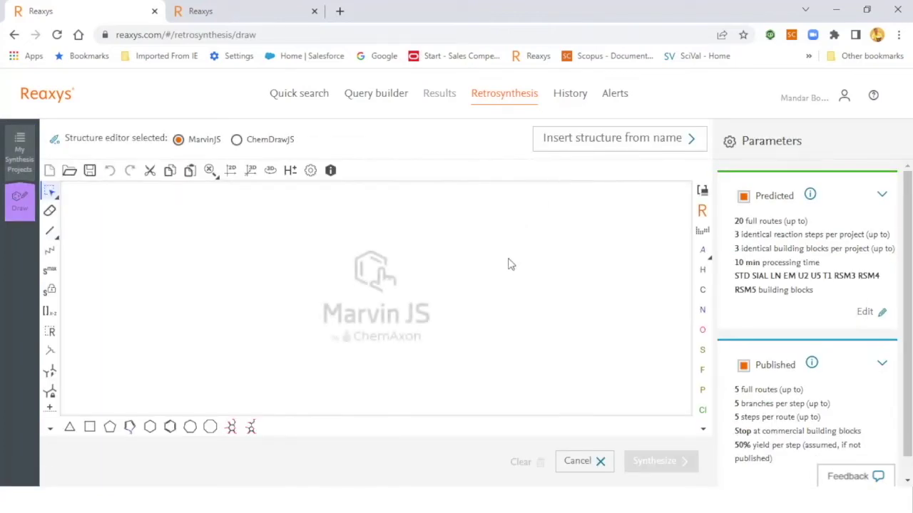
pyautogui.hotkey('ctrl', 'v')
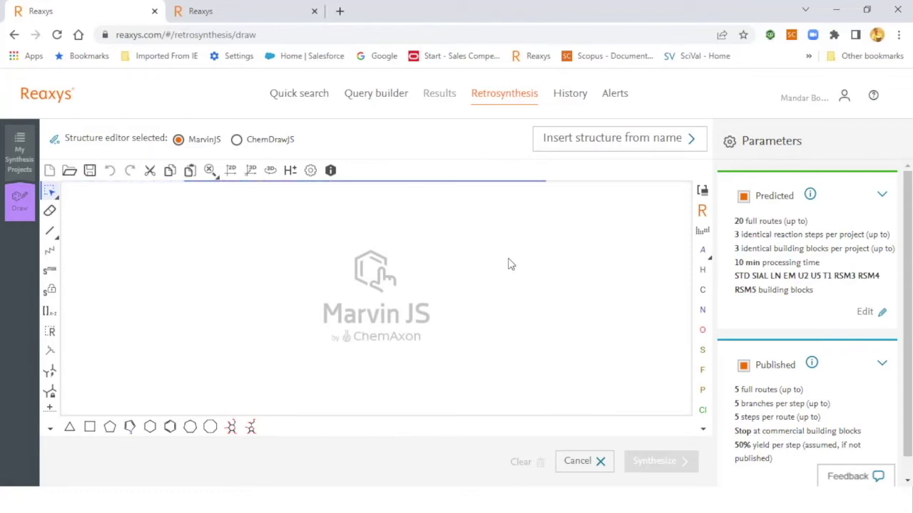
pyautogui.click(589, 282)
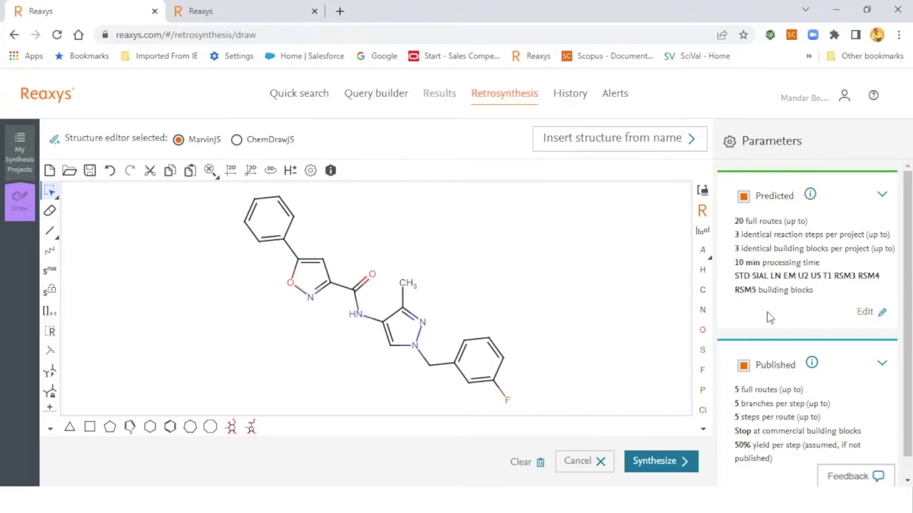
# Open the predicted-route parameters for editing and review the full routes options, diversity of routes and processing time.
pyautogui.click(865, 314)
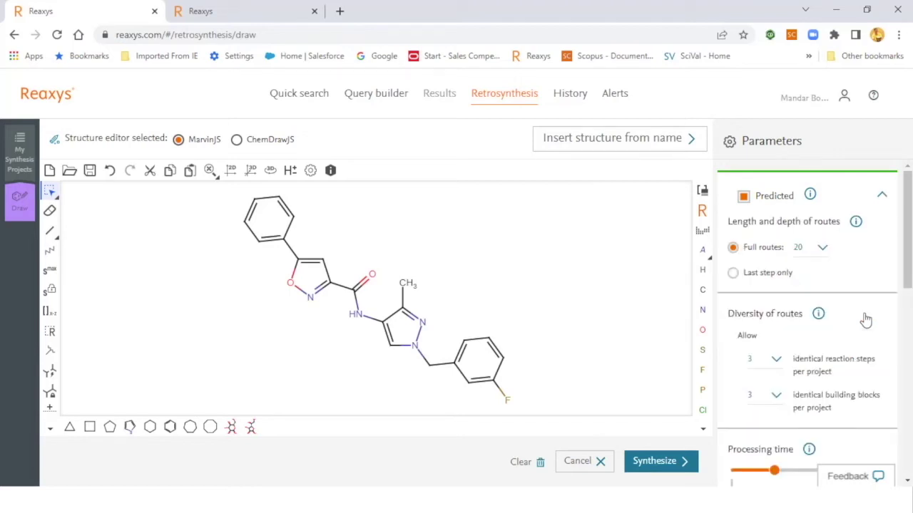
pyautogui.moveTo(906, 224)
pyautogui.mouseDown()
pyautogui.moveTo(905, 245)
pyautogui.moveTo(904, 235)
pyautogui.mouseUp()
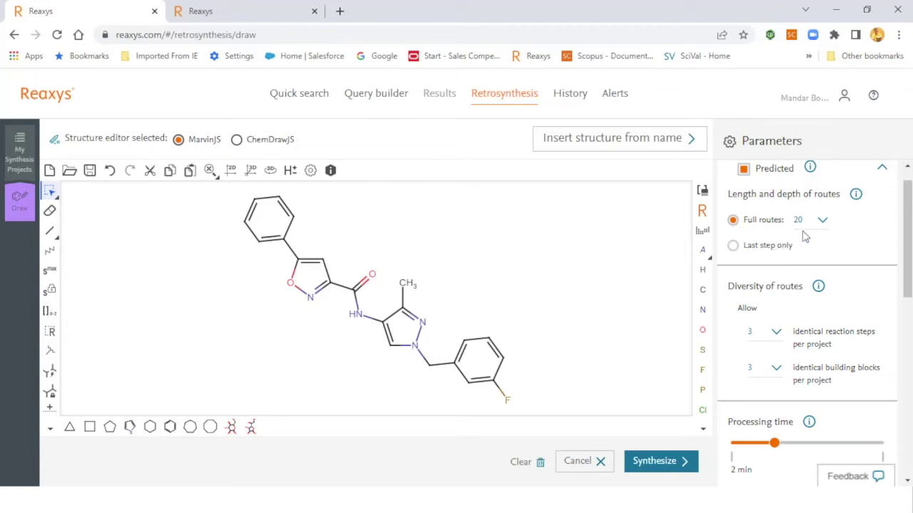
pyautogui.click(824, 224)
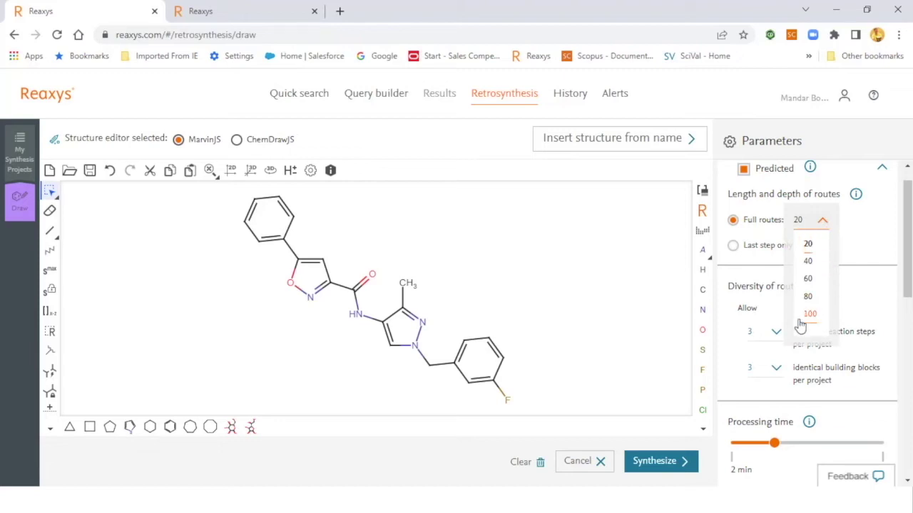
pyautogui.click(856, 251)
pyautogui.moveTo(905, 239); pyautogui.dragTo(904, 272)
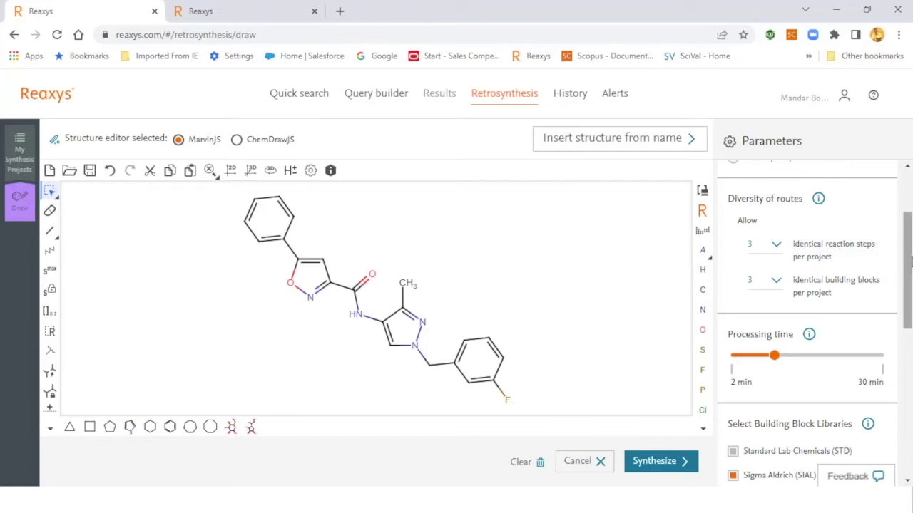
pyautogui.scroll(-2, 908, 302)
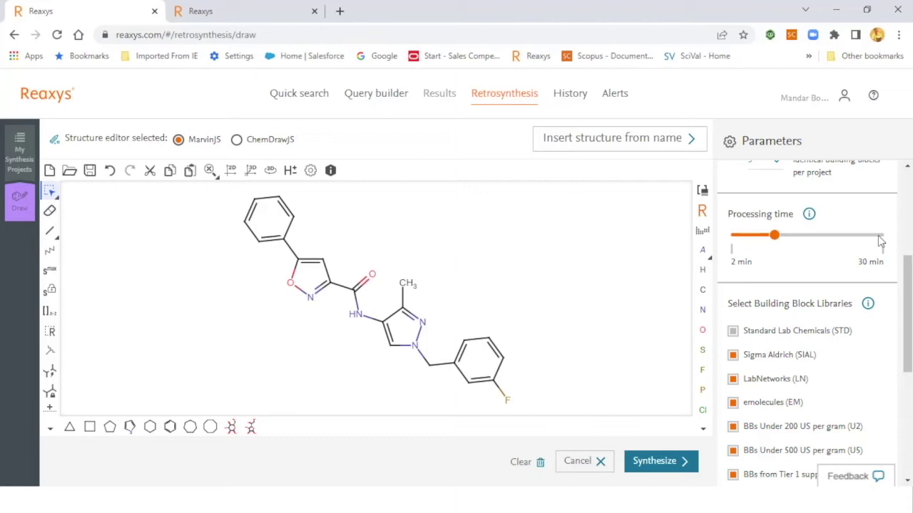
# Limit the optional building block libraries to BBs Under 200 US per gram (U2) and BBs from Tier 1 supplier (T1), and start the synthesis.
pyautogui.moveTo(908, 313); pyautogui.dragTo(908, 361)
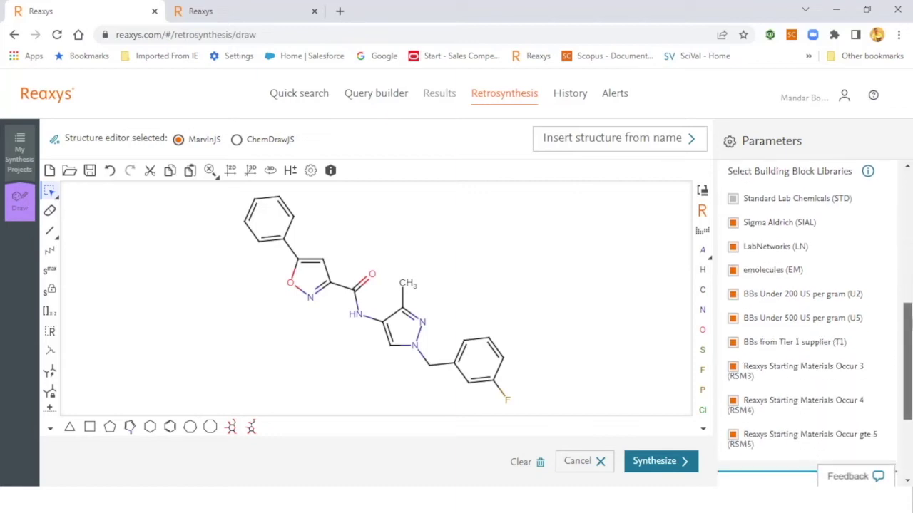
pyautogui.click(733, 221)
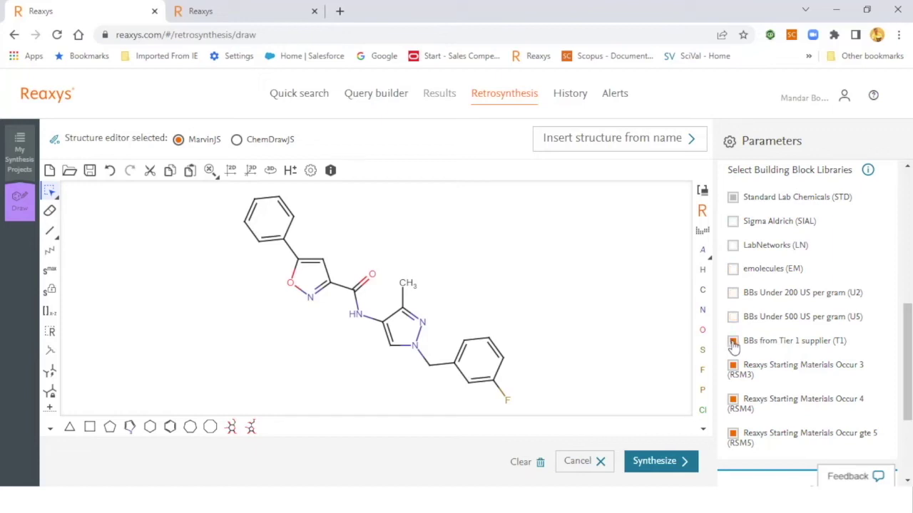
pyautogui.click(733, 400)
pyautogui.click(733, 366)
pyautogui.click(734, 368)
pyautogui.click(735, 342)
pyautogui.click(732, 293)
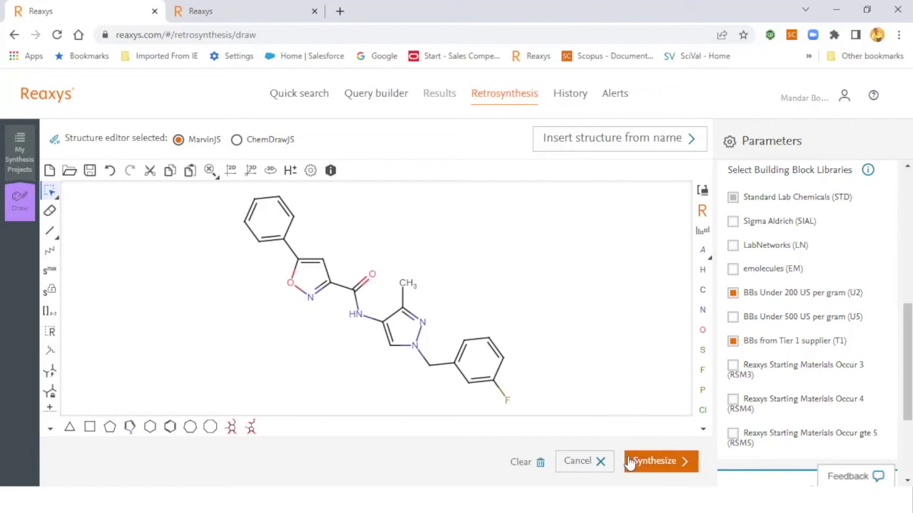
pyautogui.click(654, 462)
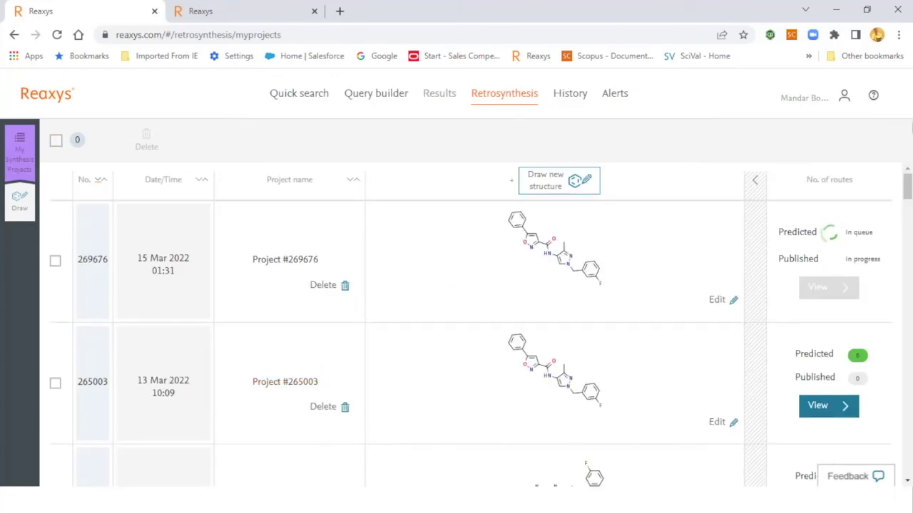
# Rename the newest synthesis project as "demo_" followed by the account holder's first name.
pyautogui.scroll(-1, 821, 341)
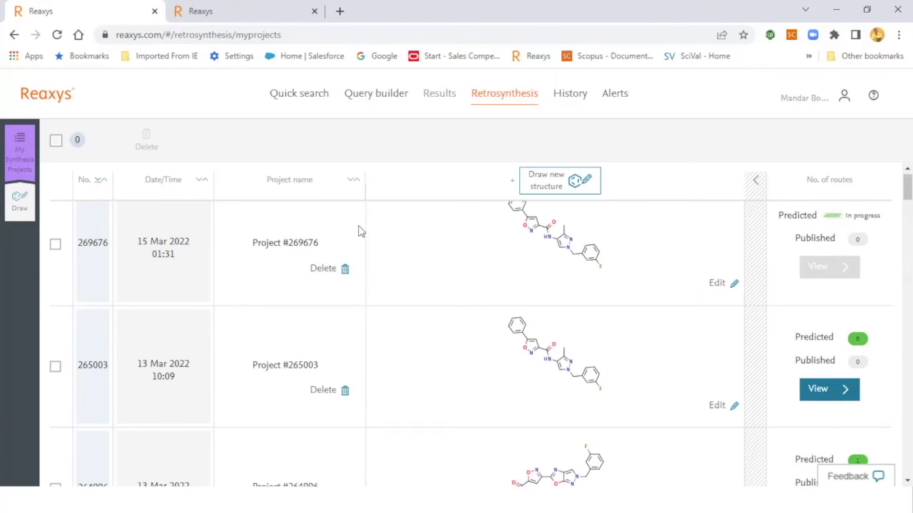
pyautogui.click(325, 246)
pyautogui.moveTo(310, 241); pyautogui.dragTo(194, 240)
pyautogui.write('demo')
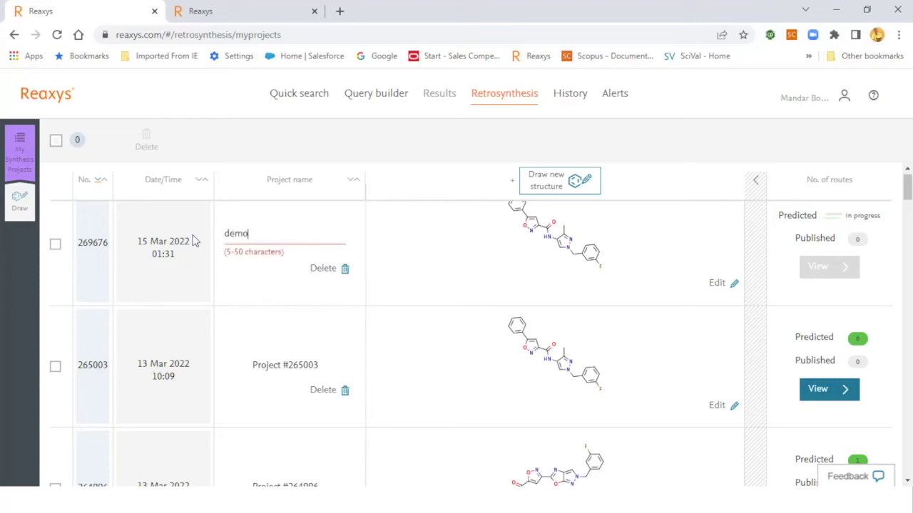
pyautogui.write('o')
pyautogui.press('BackSpace')
pyautogui.write('_Mandar')
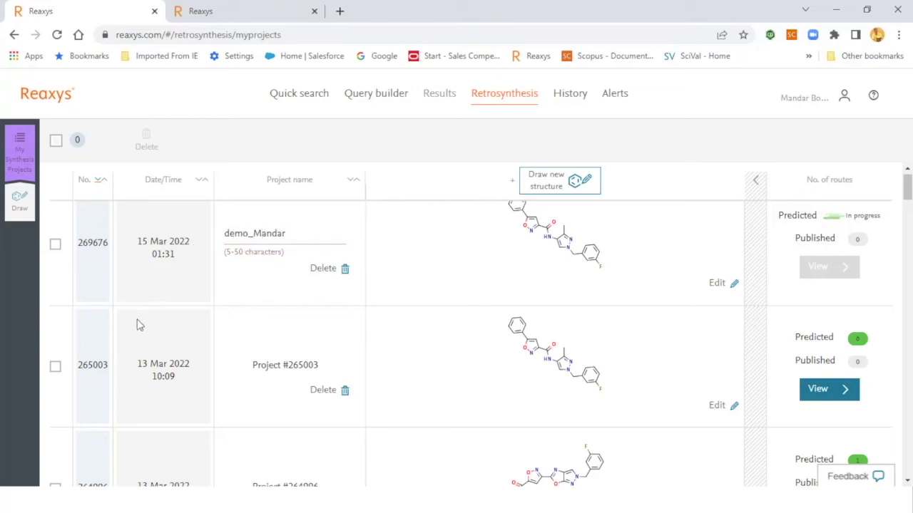
pyautogui.press('Return')
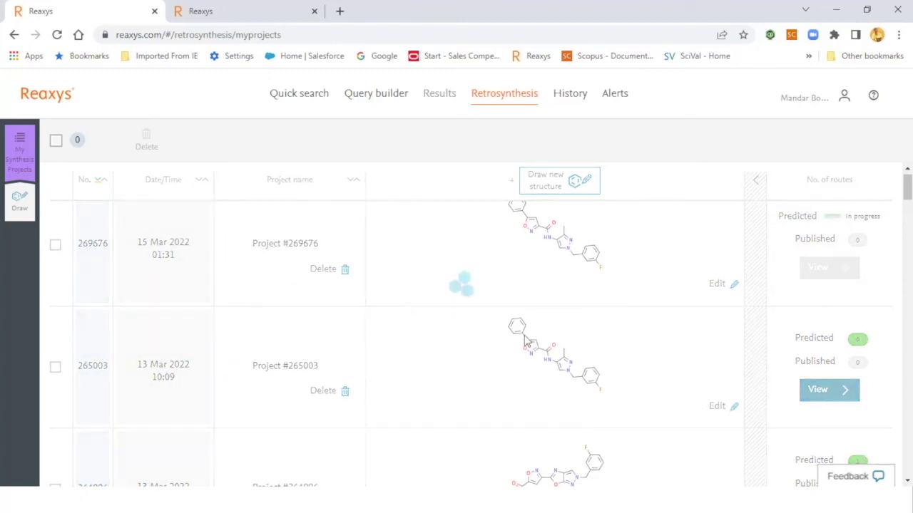
# In the other open Reaxys tab, view the routes of Project #265003 and show Predicted Route #1 as a tree.
pyautogui.click(202, 13)
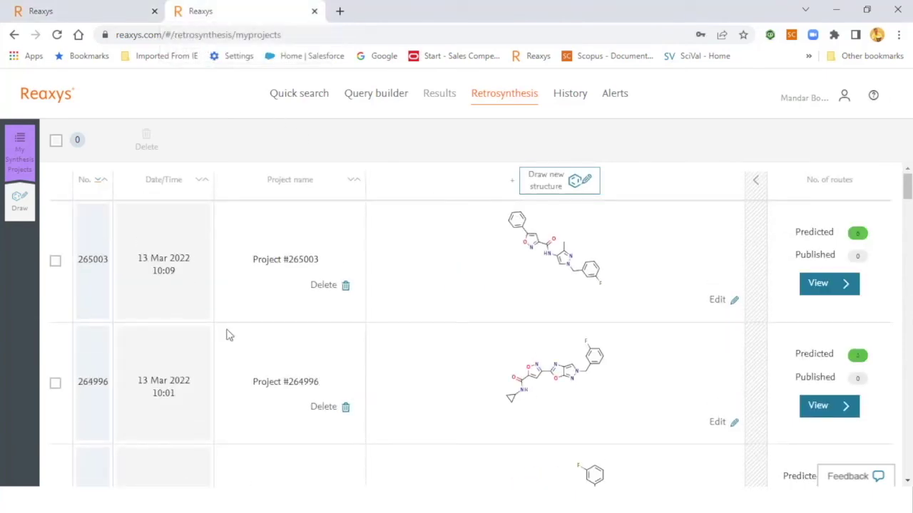
pyautogui.click(814, 285)
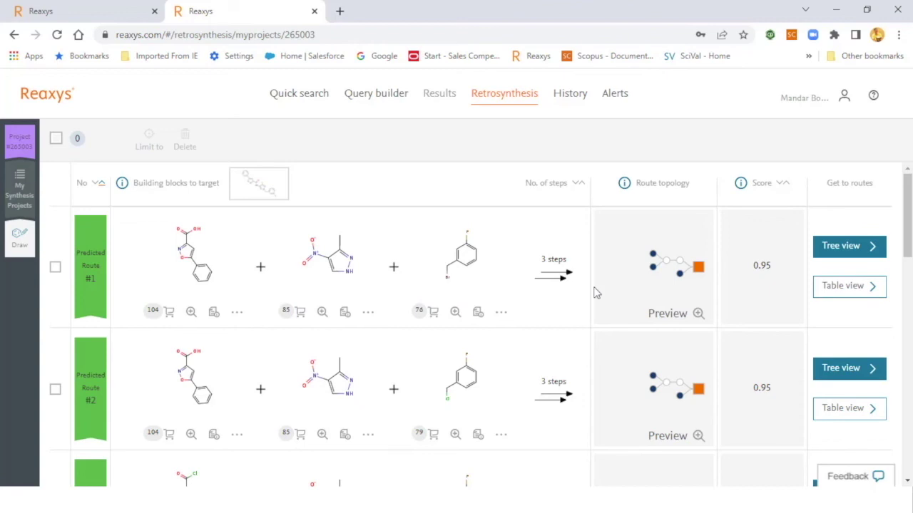
pyautogui.click(841, 246)
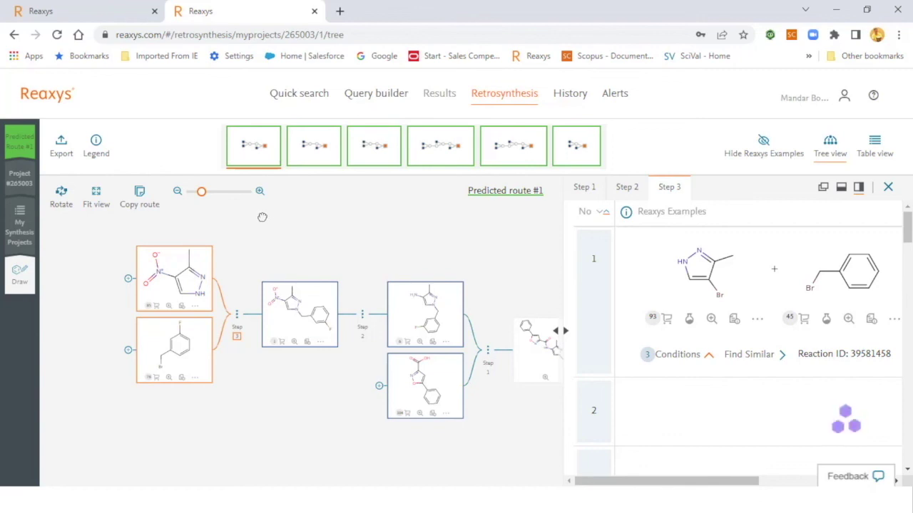
# Copy predicted route #1 from the tree and export its reactions in PDF/Print format.
pyautogui.click(260, 192)
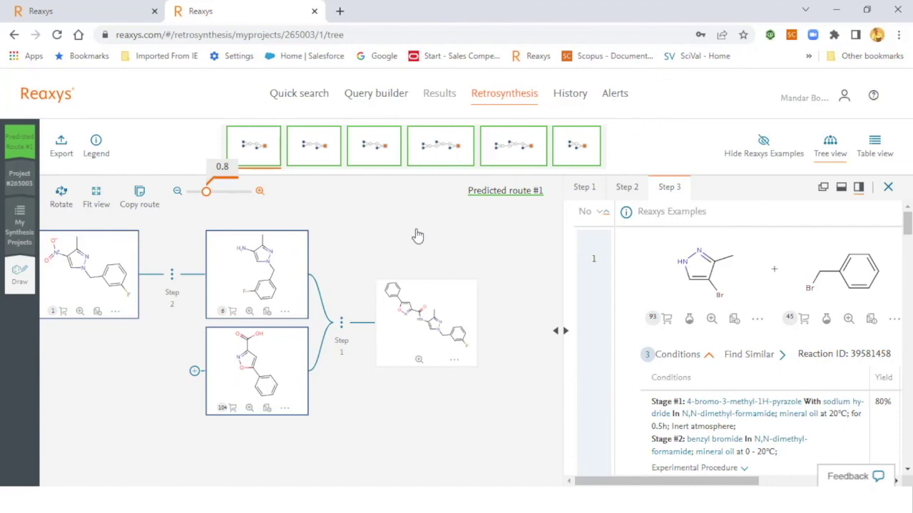
pyautogui.click(140, 194)
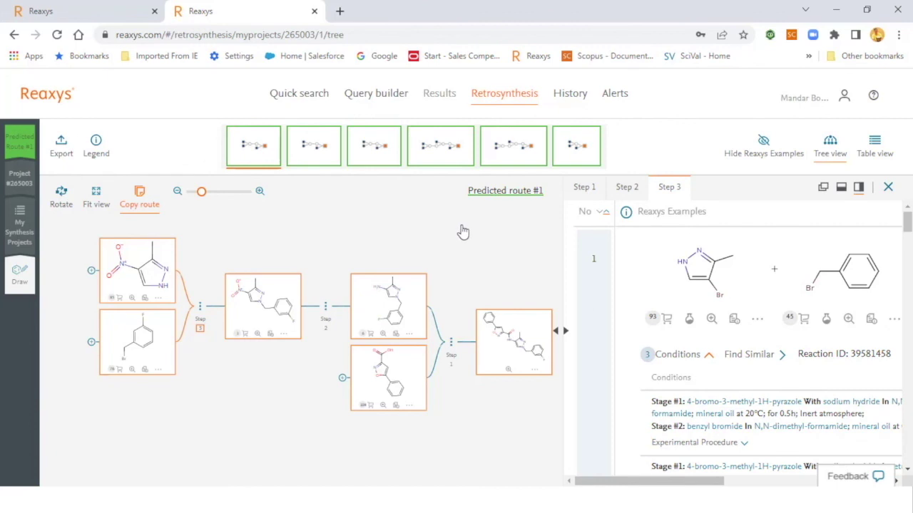
pyautogui.click(61, 149)
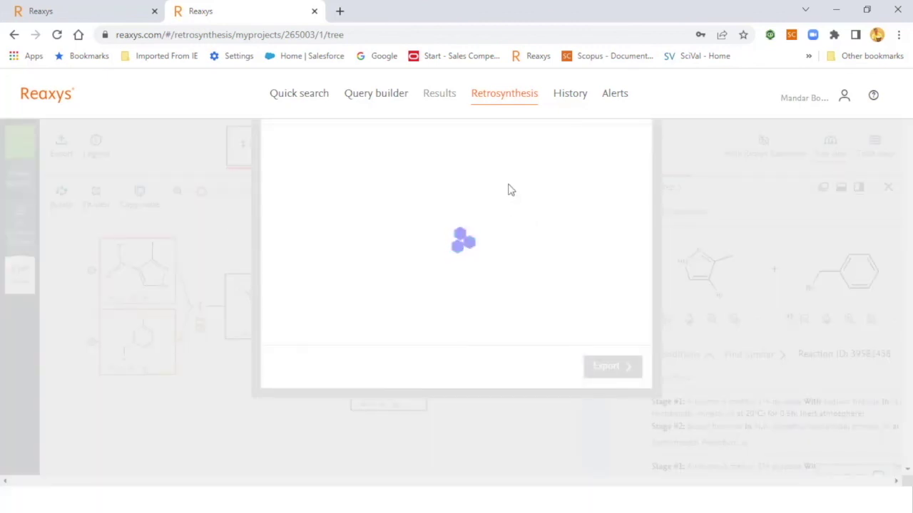
pyautogui.click(496, 212)
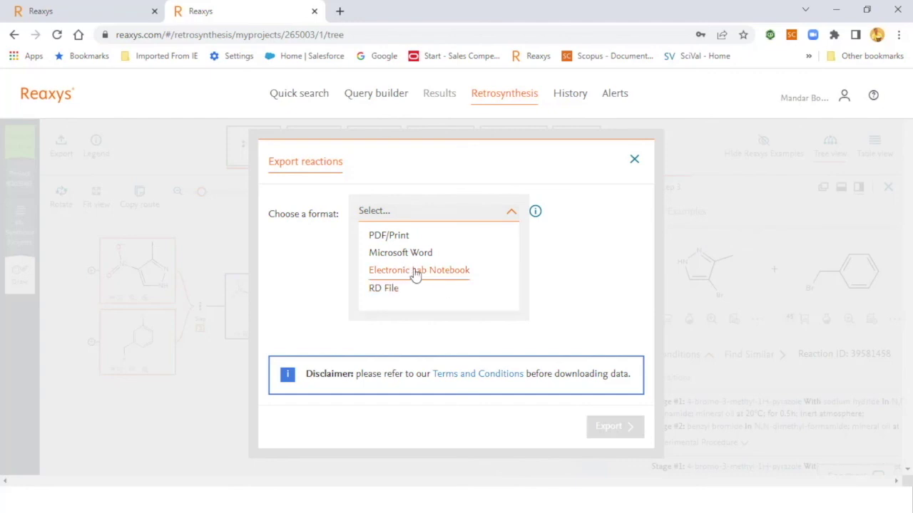
pyautogui.click(558, 244)
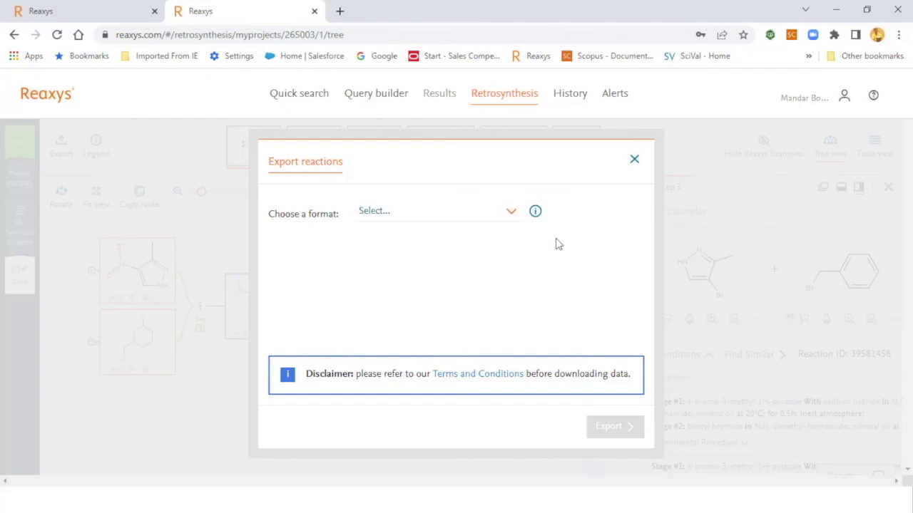
pyautogui.click(447, 217)
pyautogui.click(402, 236)
pyautogui.click(617, 427)
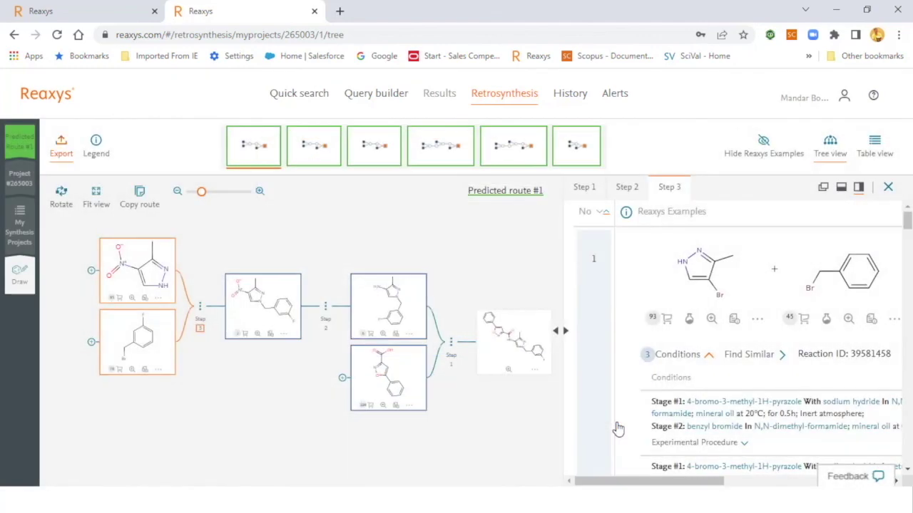